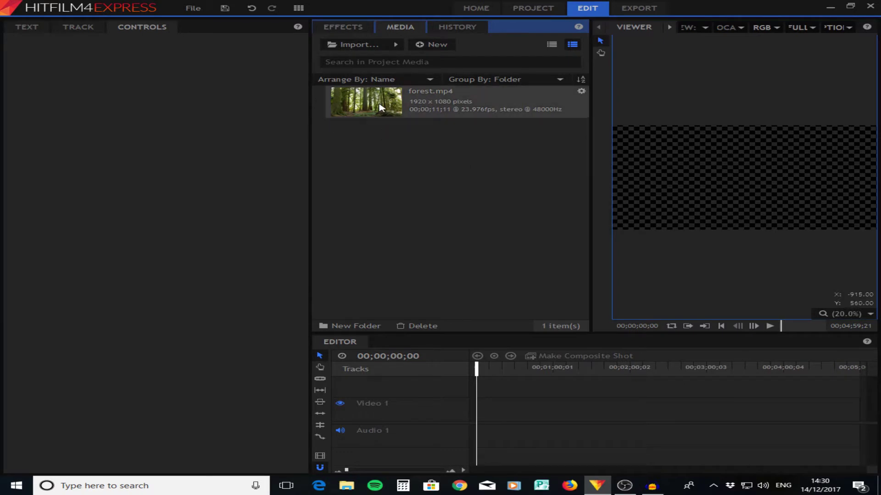
Step: Drag forest.mp4 from the media panel onto the start of the timeline
drag(381, 105, 478, 434)
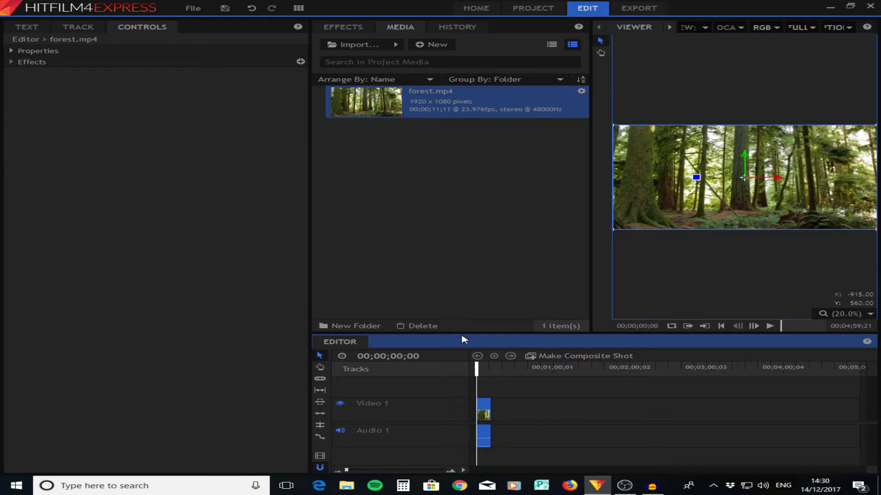
Step: Make a composite shot from the forest clip and select its forest.mp4 layer
click(532, 360)
click(520, 271)
click(403, 384)
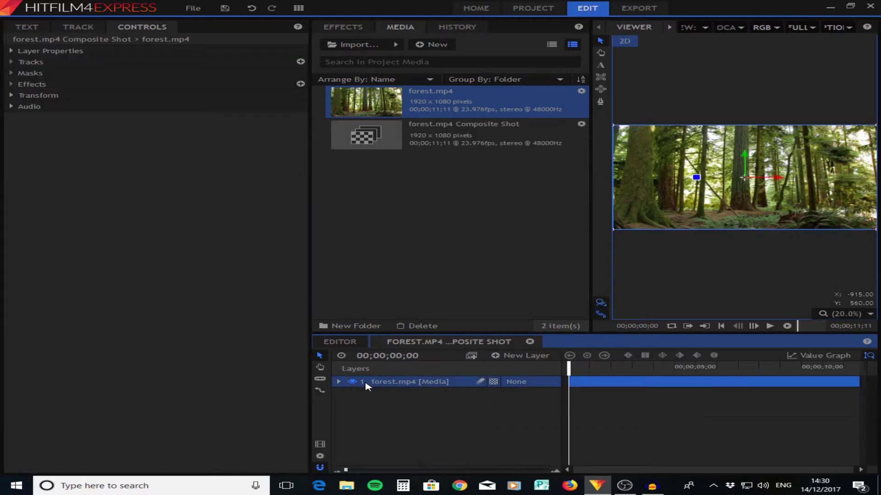
Step: Search effects for 'gra' and apply Grain to the forest layer
click(344, 32)
click(365, 45)
key(BackSpace)
text(gra)
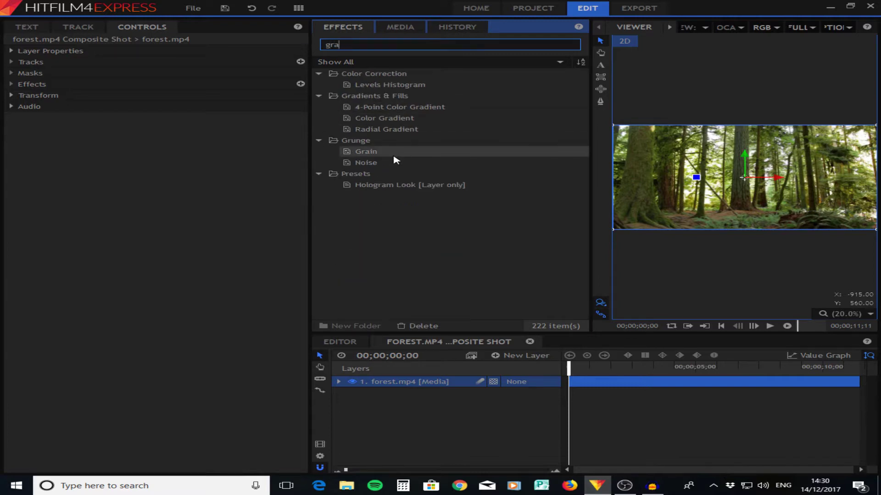
drag(389, 158, 414, 384)
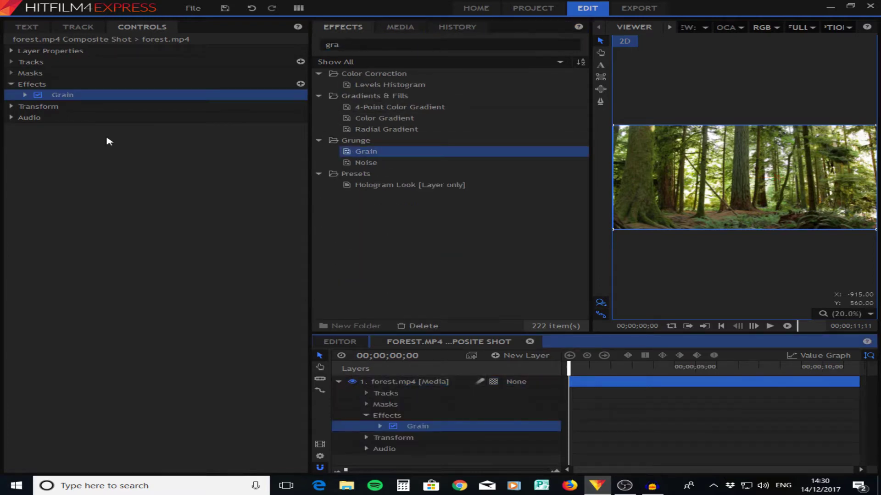
Step: Set the grain Amount to about 34 and make the grain Monochrome
click(25, 94)
drag(264, 106, 279, 118)
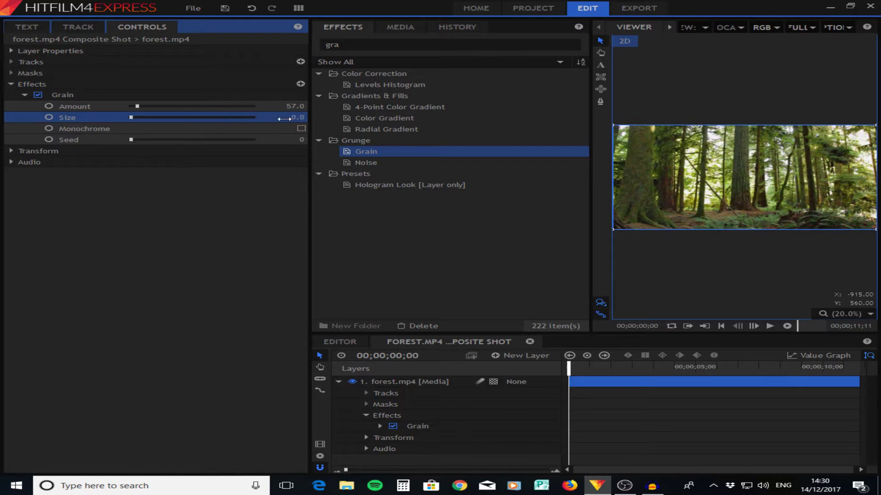
click(301, 128)
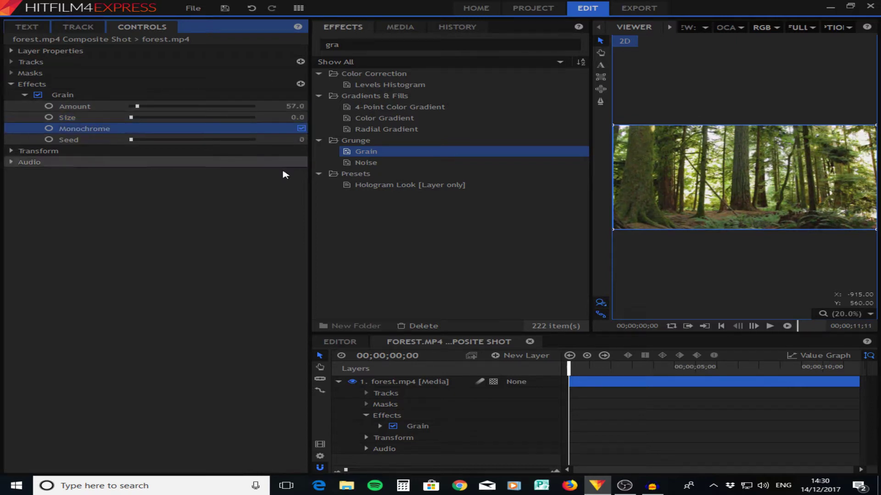
click(271, 224)
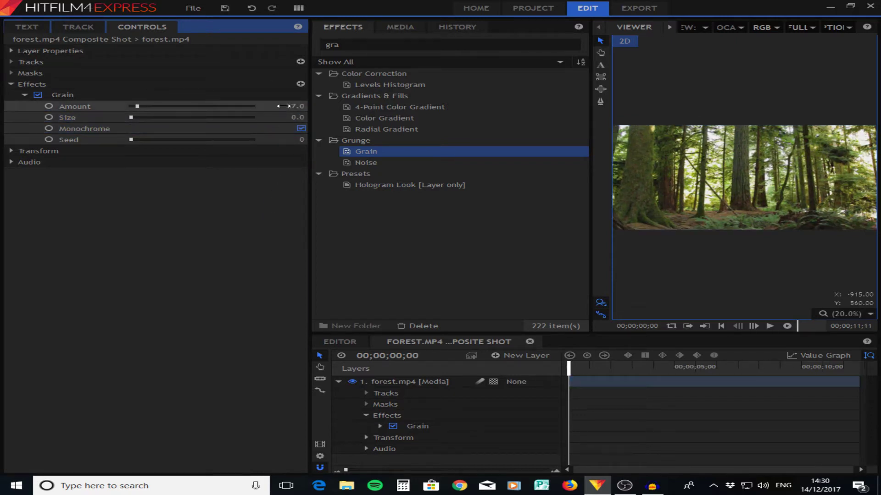
drag(283, 106, 289, 106)
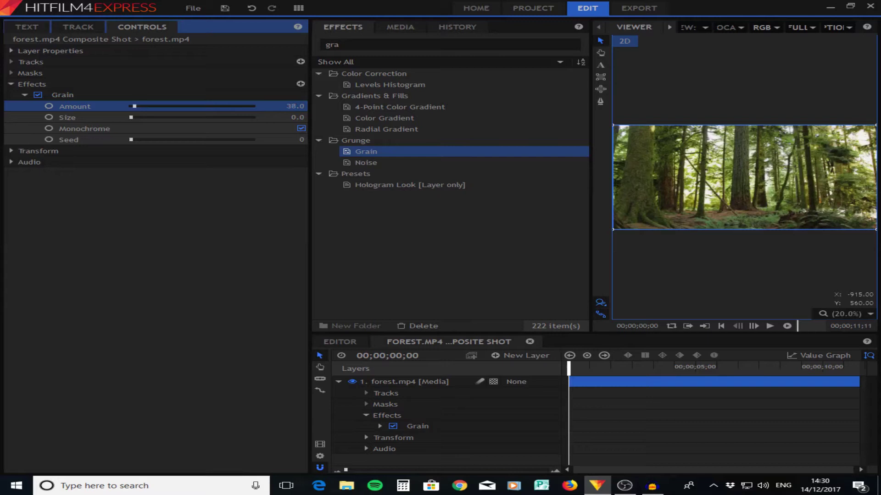
drag(289, 106, 291, 106)
Step: Try a different grain Seed value and fit the whole frame in the viewer
scroll(683, 189, up, 3)
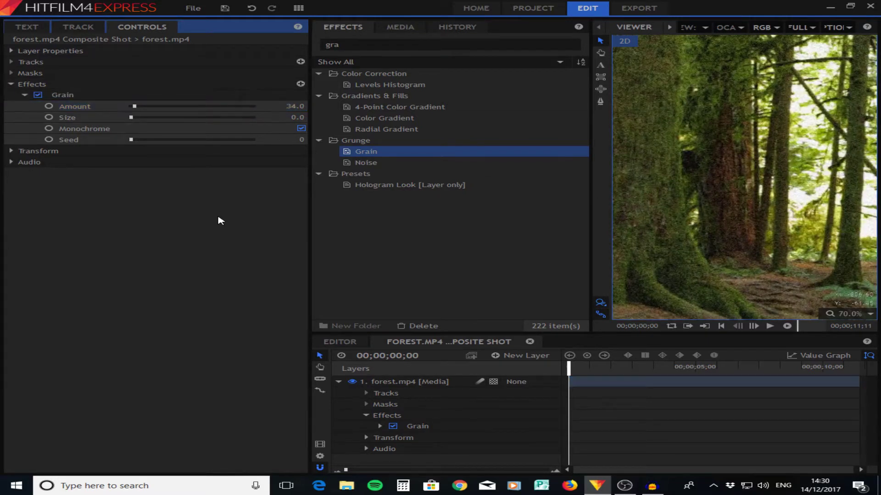
drag(284, 140, 289, 140)
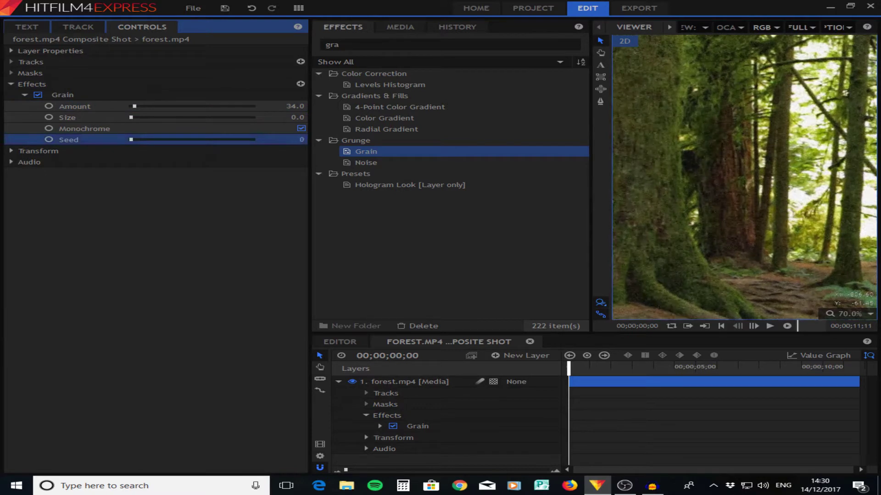
scroll(766, 152, down, 3)
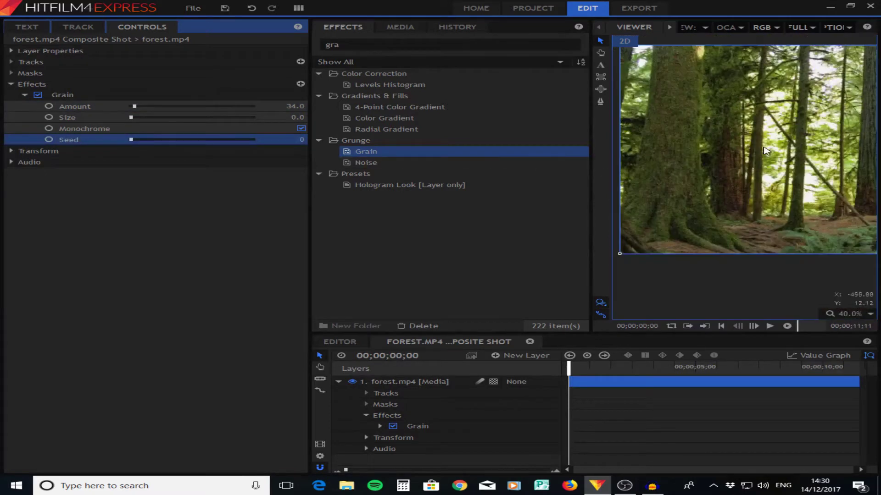
drag(767, 150, 724, 150)
click(831, 315)
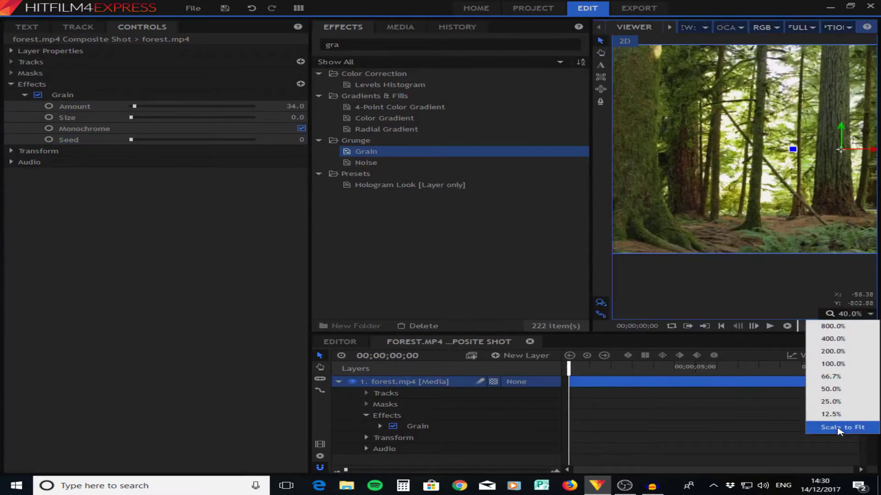
click(843, 427)
Step: Search effects for 'hu' and apply Hue, Saturation & Lightness to the forest layer
double_click(353, 43)
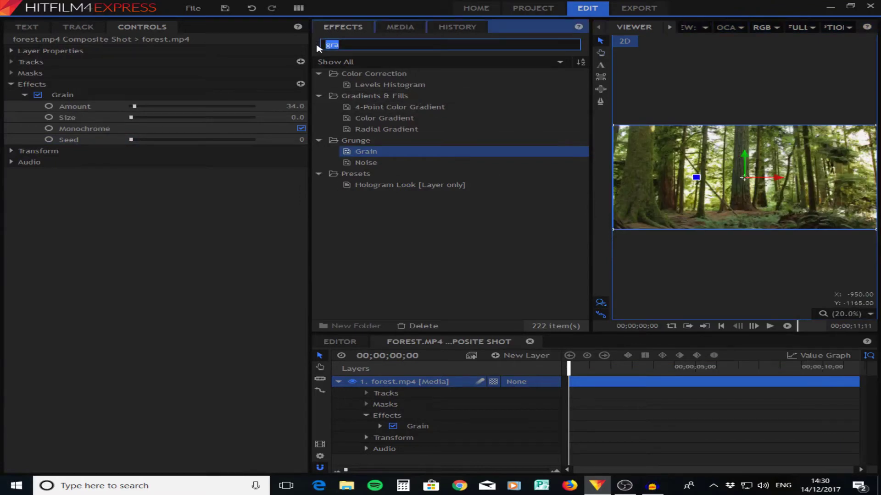
key(BackSpace)
text(hue)
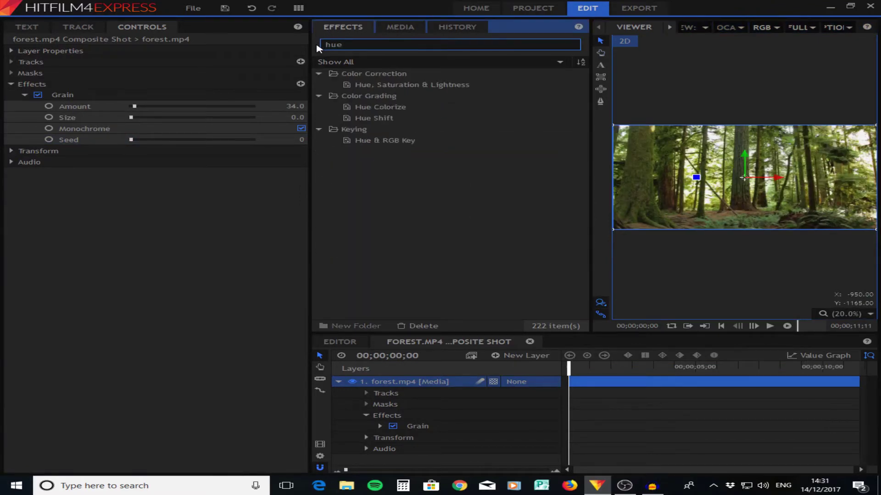
drag(393, 84, 367, 383)
Step: Lower the master Saturation to -34 to desaturate the footage
click(25, 94)
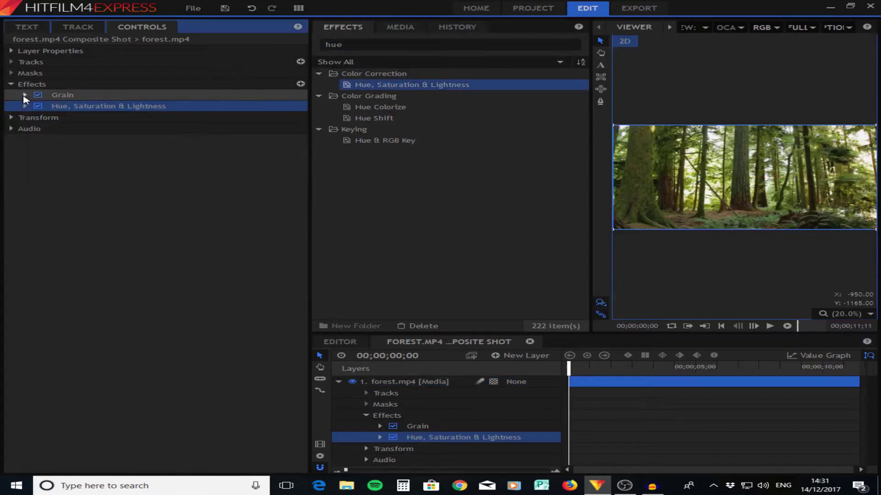
click(25, 106)
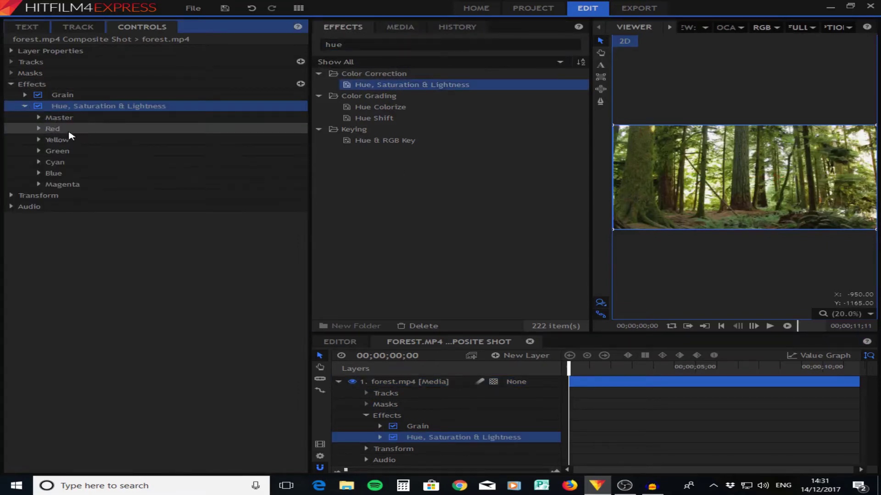
click(39, 118)
drag(262, 139, 228, 140)
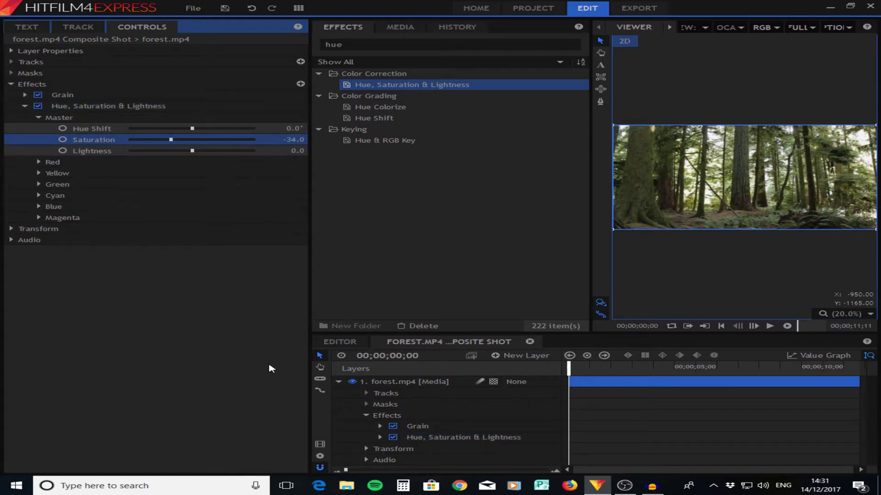
click(205, 335)
Step: Collapse the effect and layer properties and fit the whole frame in the viewer
click(24, 106)
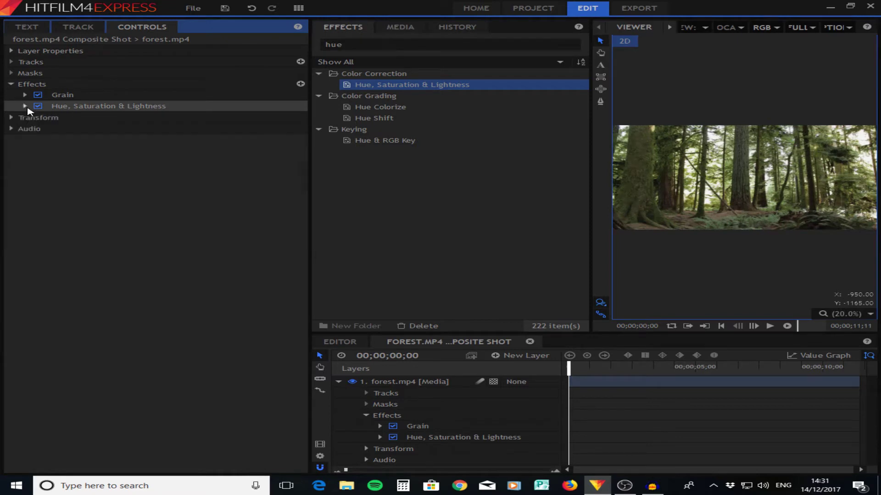
click(338, 381)
scroll(727, 218, up, 3)
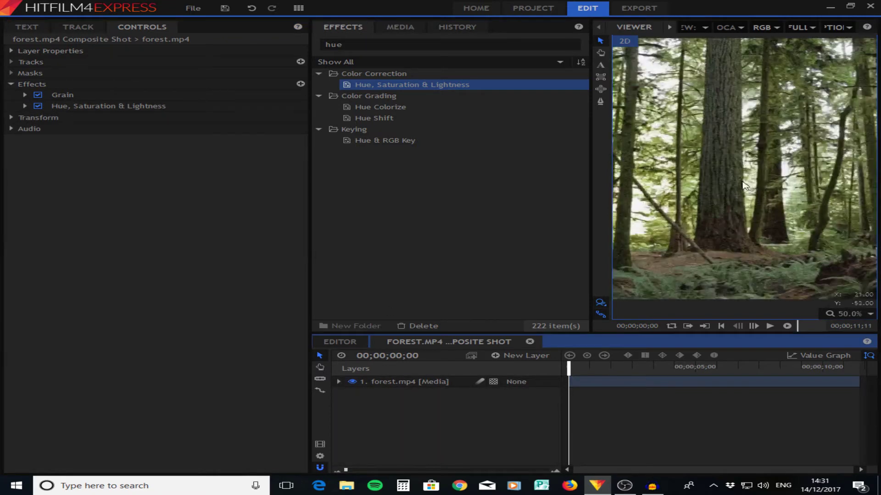
click(848, 324)
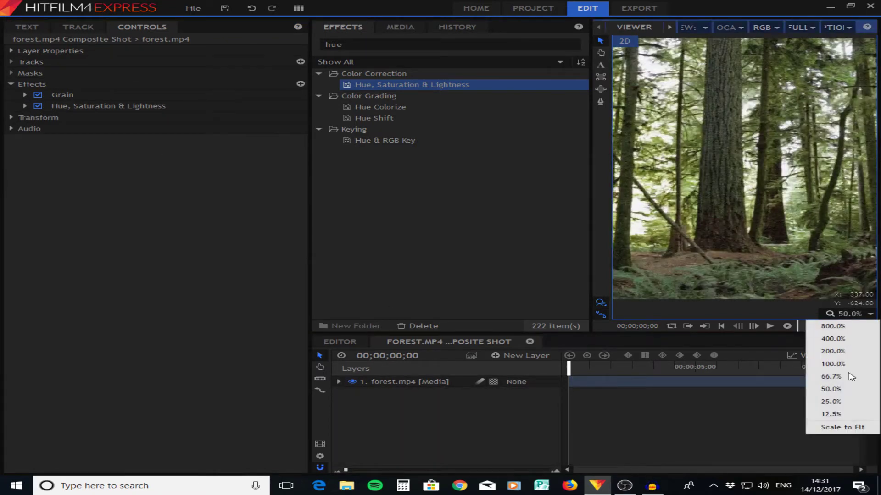
click(848, 429)
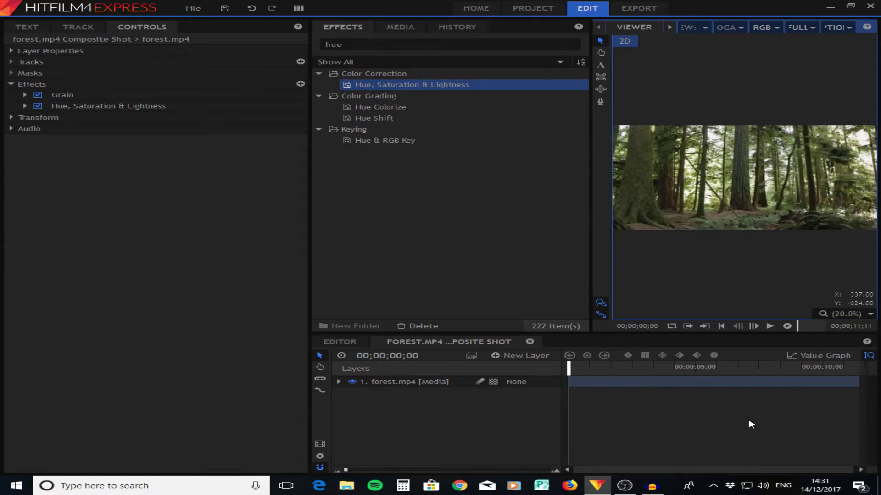
Step: Duplicate the forest layer twice and rename the three layers r, g and b
click(449, 381)
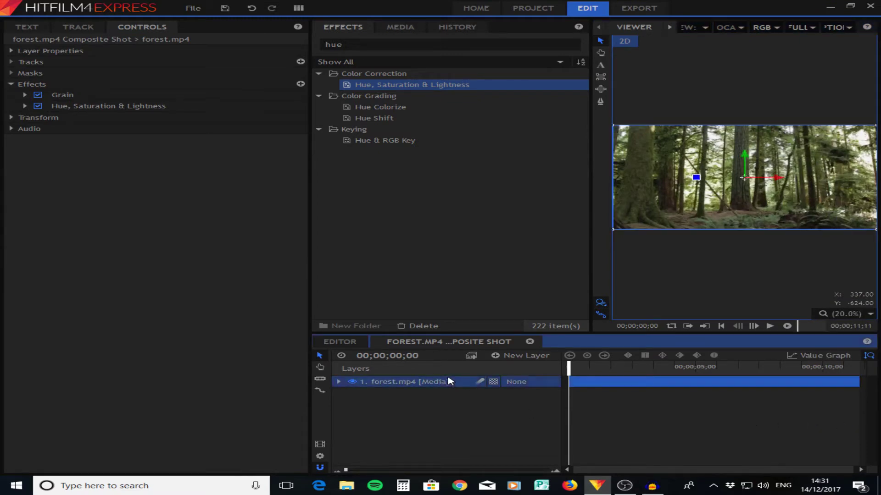
key(ctrl+d)
key(ctrl+d)
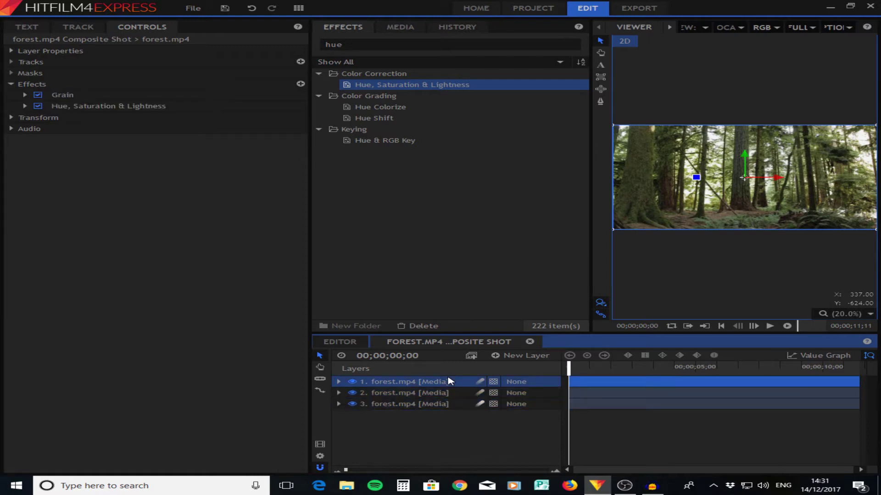
double_click(449, 381)
text(r)
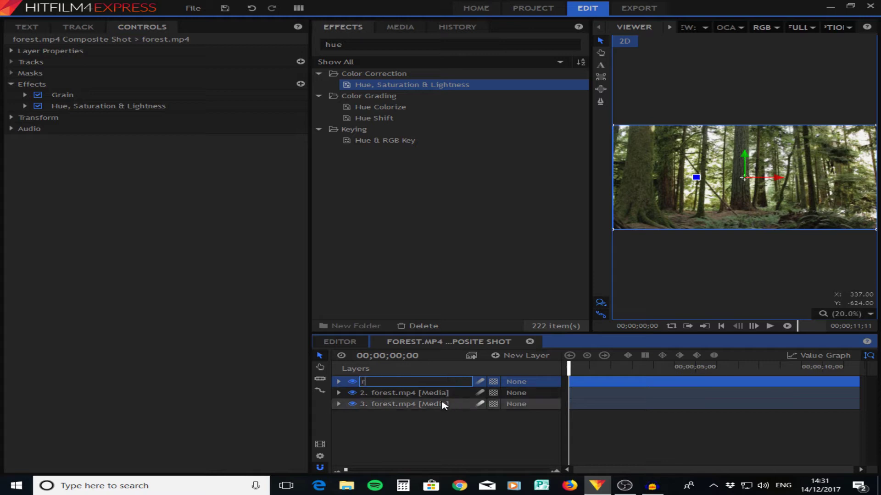
click(415, 395)
double_click(416, 395)
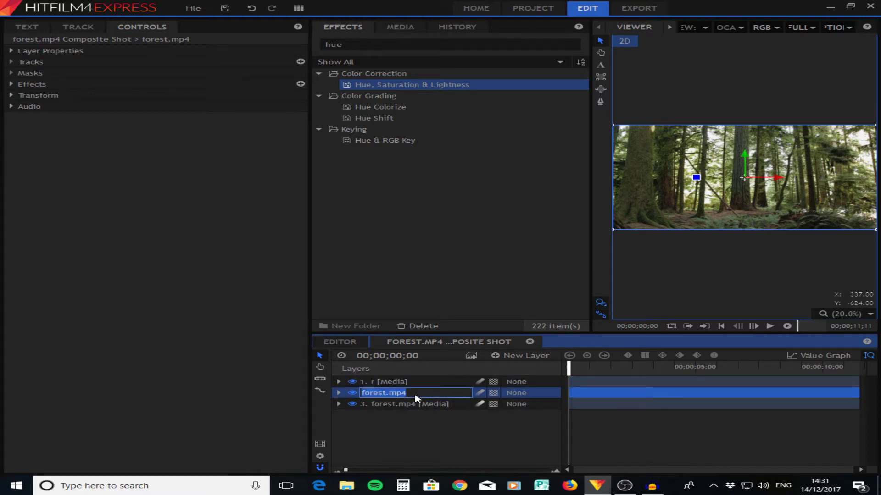
text(g)
click(415, 404)
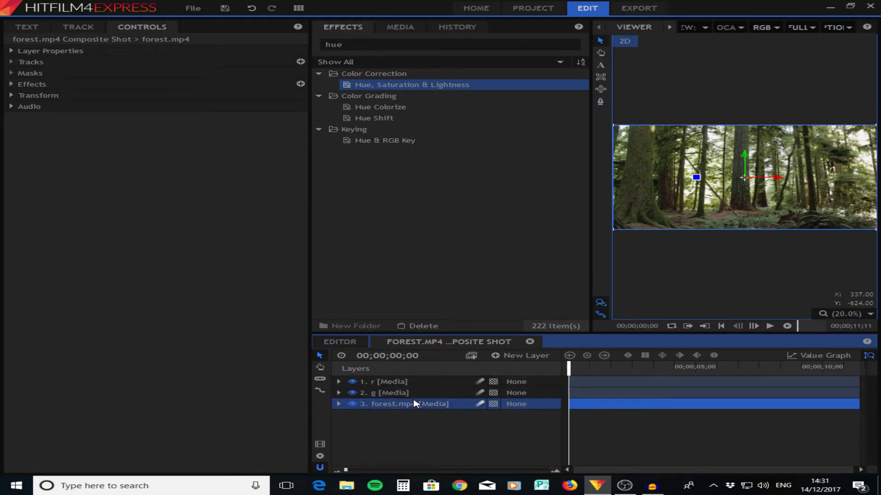
double_click(414, 404)
text(b)
click(416, 455)
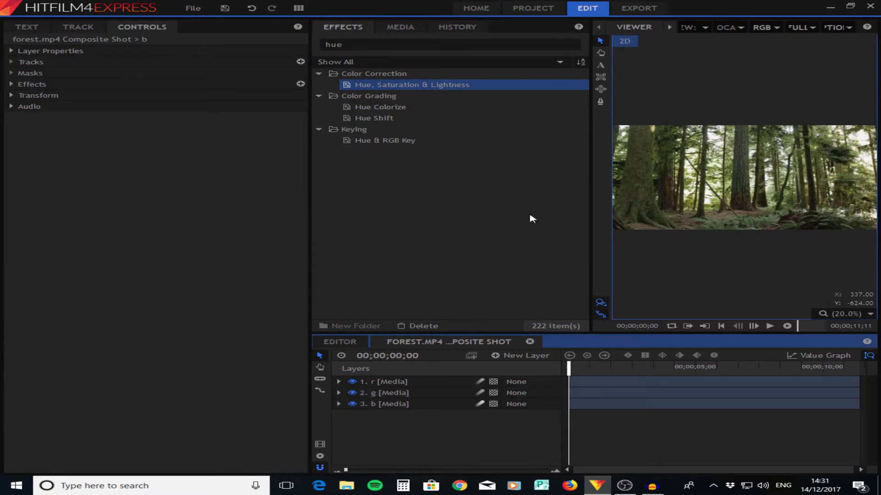
Step: Search effects for 'leve' and apply Levels Histogram to layer r
click(371, 48)
drag(334, 54, 321, 61)
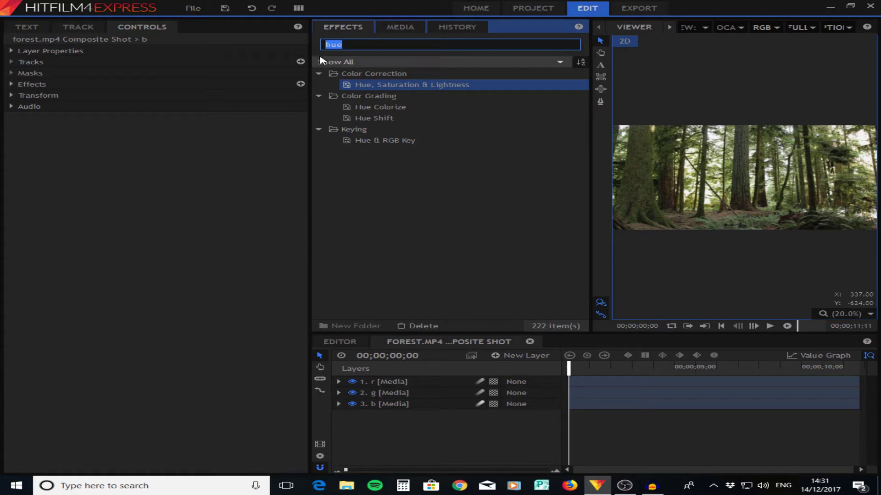
key(BackSpace)
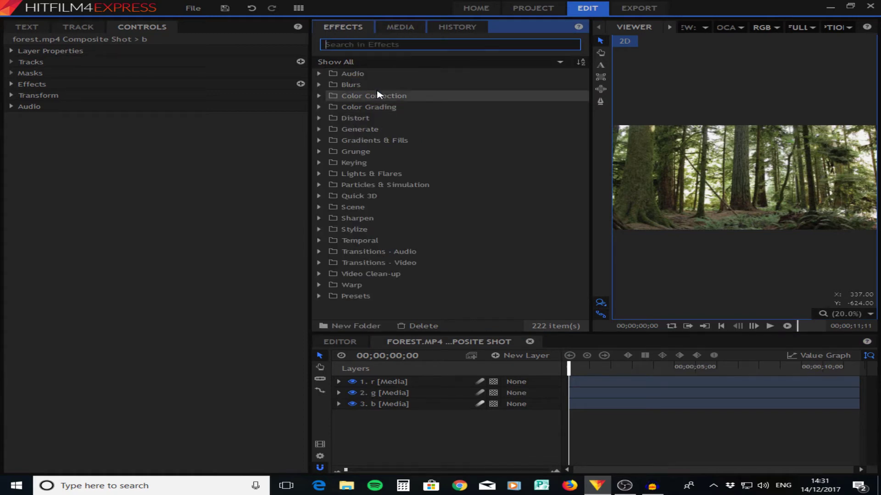
text(leve)
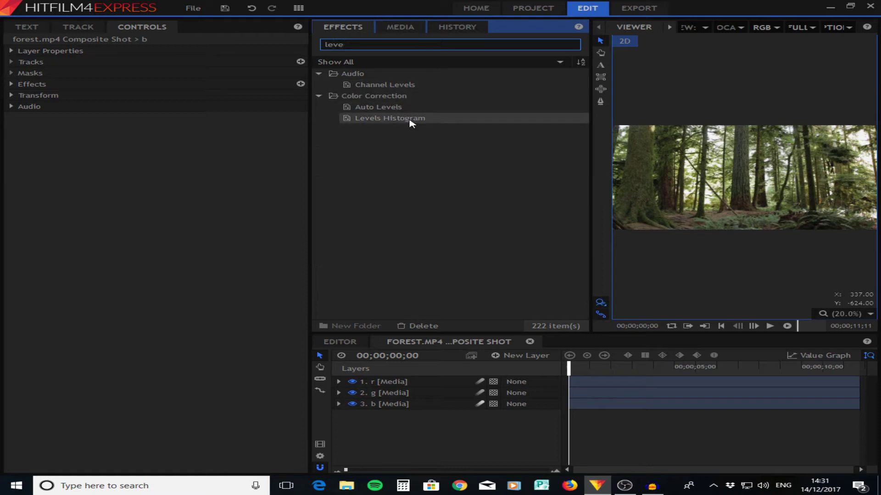
click(411, 121)
drag(410, 121, 398, 387)
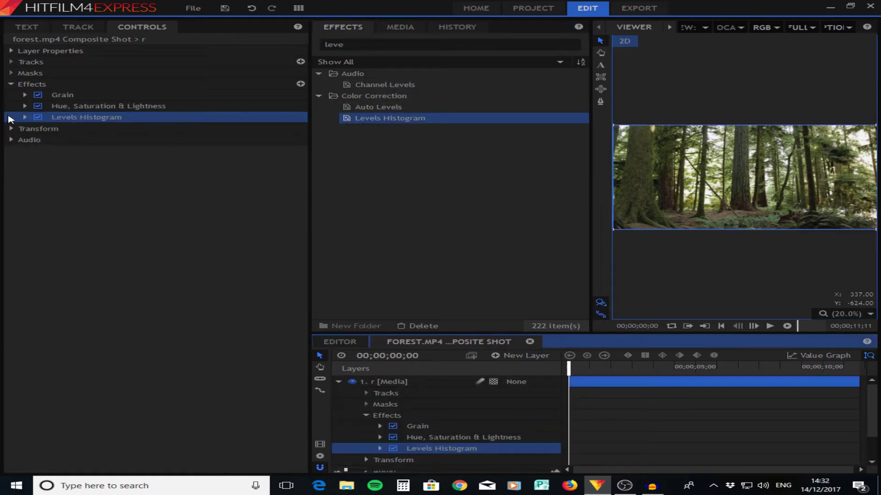
Step: Set Green and Blue Output White to 0 on layer r, leaving only red
click(25, 117)
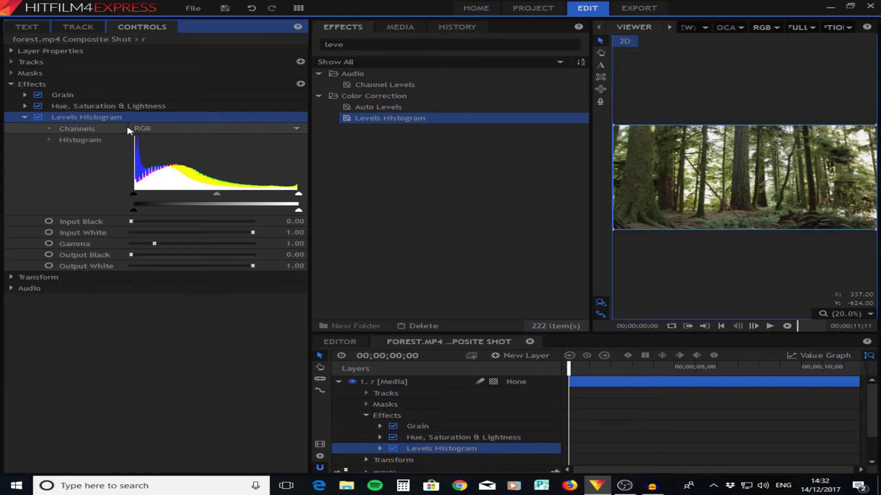
click(172, 128)
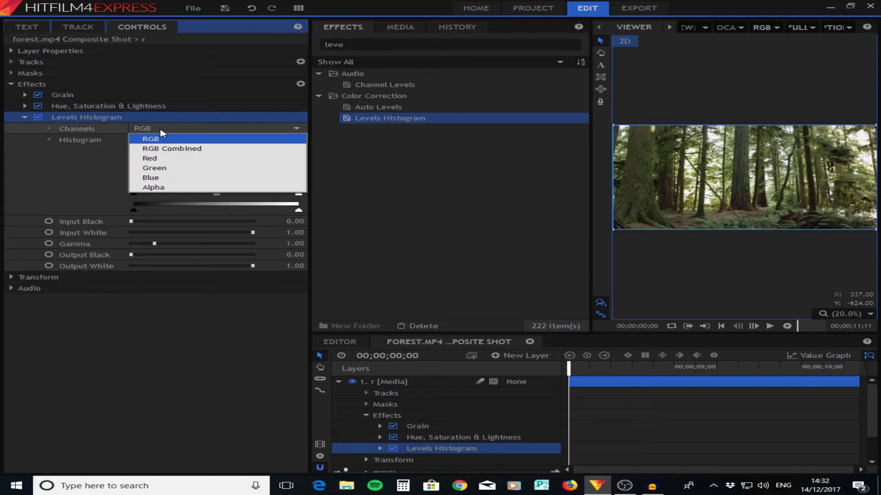
click(172, 168)
drag(252, 266, 146, 266)
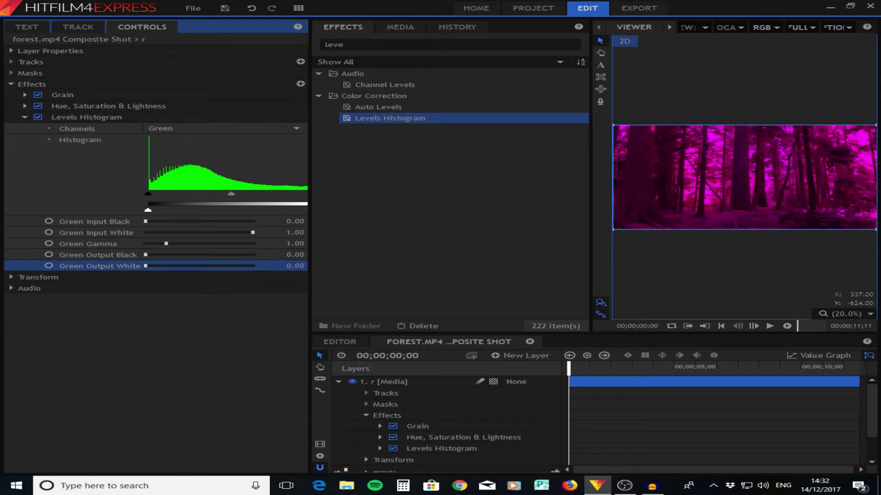
click(171, 129)
click(172, 179)
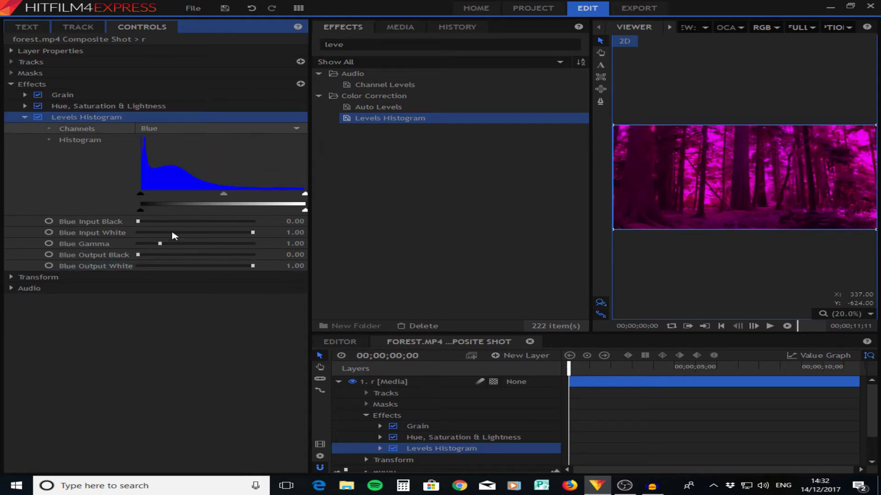
drag(298, 267, 257, 267)
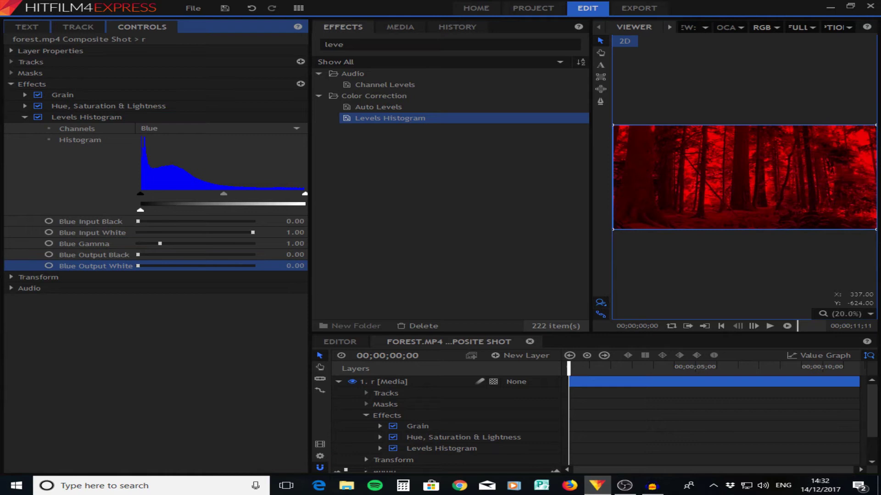
click(24, 118)
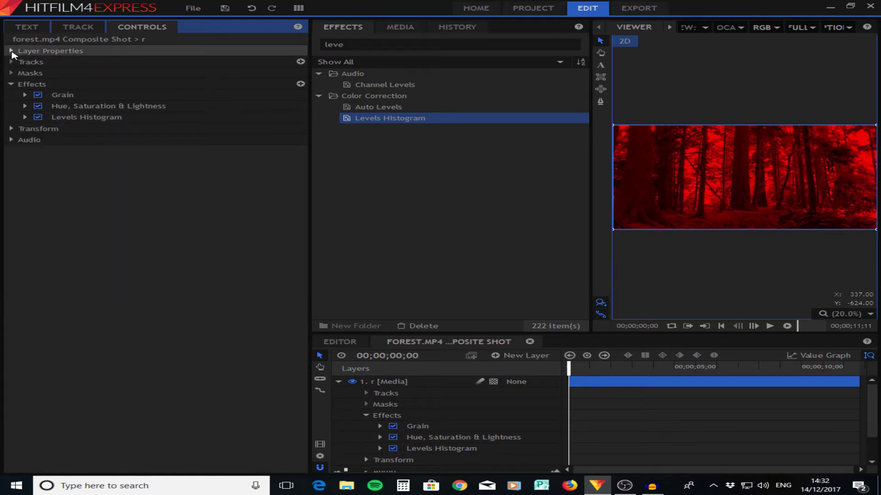
Step: Set layer r's blend mode to Screen and apply Levels Histogram to layer g
click(12, 52)
click(160, 113)
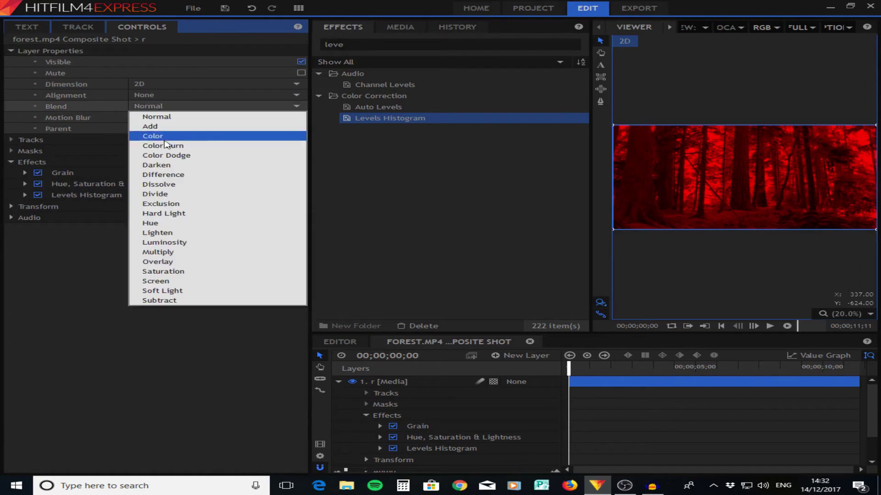
click(149, 281)
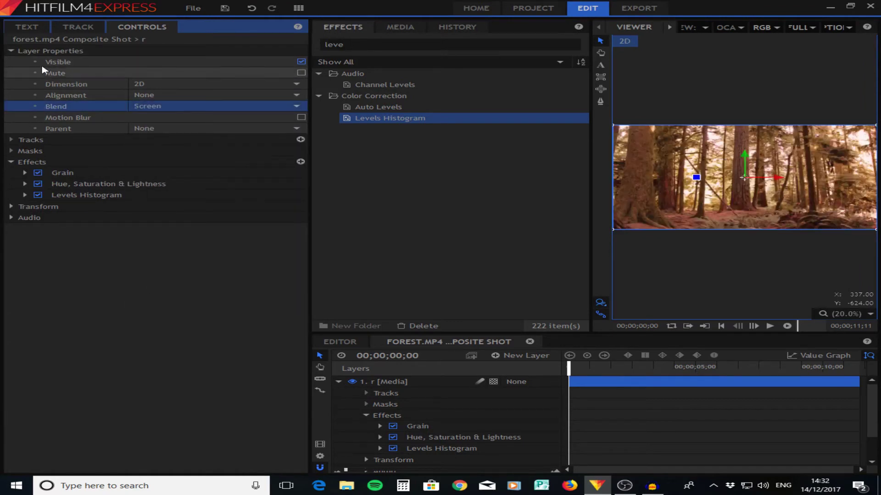
click(10, 51)
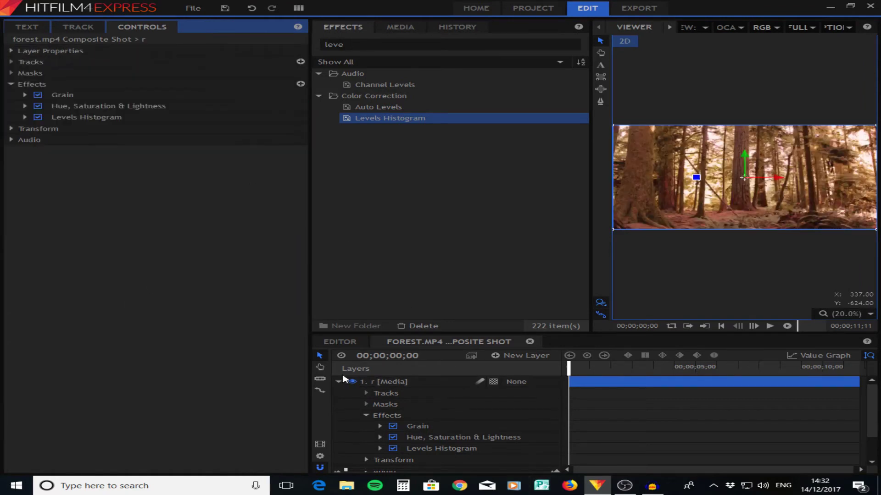
click(339, 382)
drag(395, 125, 403, 393)
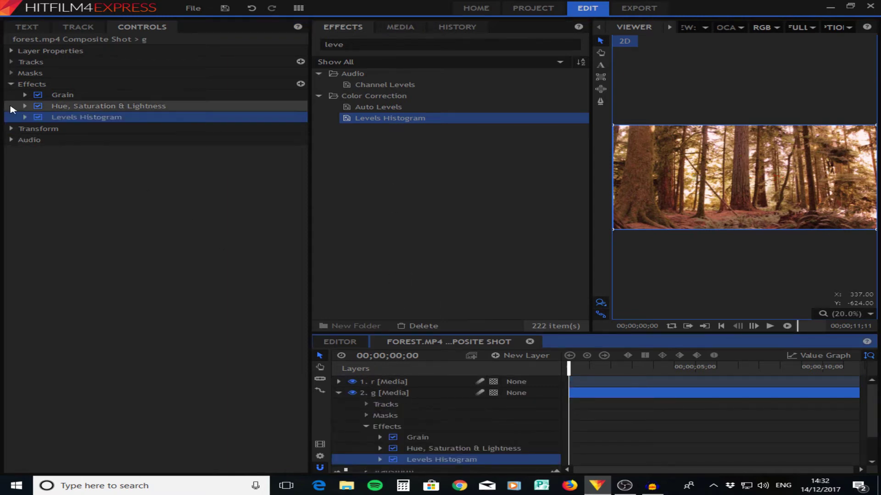
Step: Set Red and Blue Output White to 0 on layer g, leaving only green
click(25, 117)
click(201, 128)
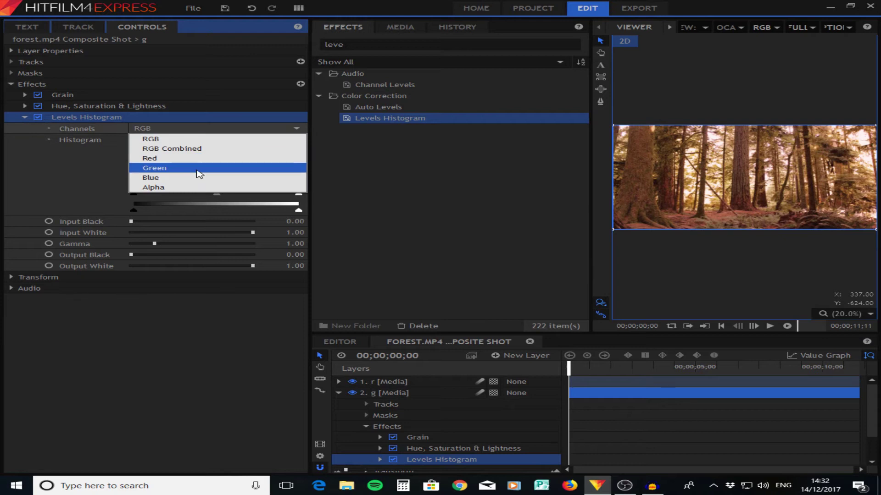
click(192, 158)
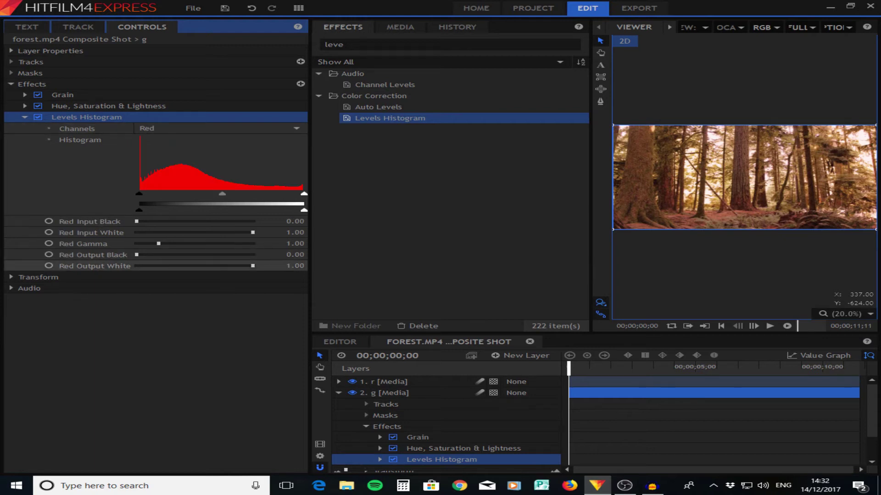
drag(253, 266, 136, 266)
click(243, 128)
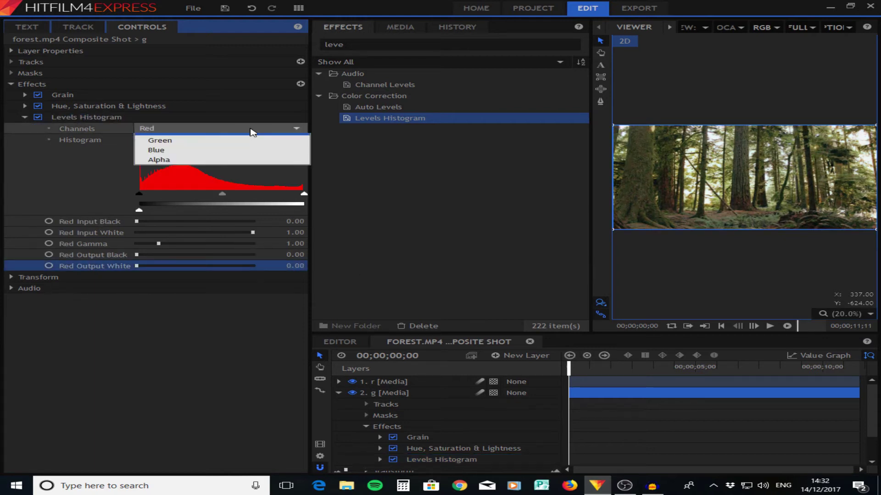
click(191, 181)
drag(298, 264, 206, 265)
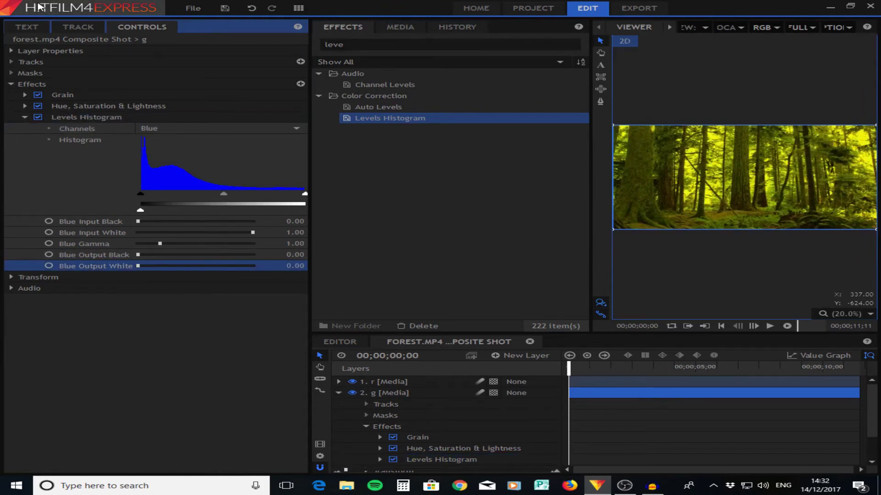
Step: Set layer g's blend mode to Screen
click(18, 52)
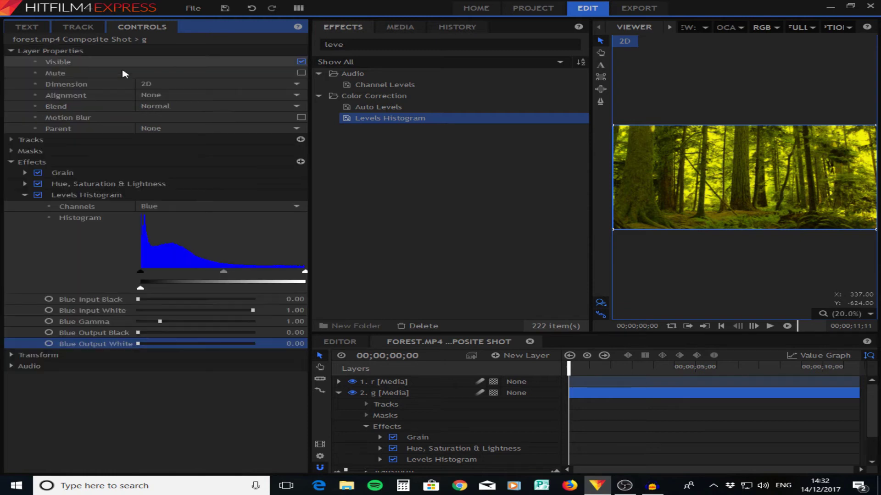
click(206, 106)
click(169, 281)
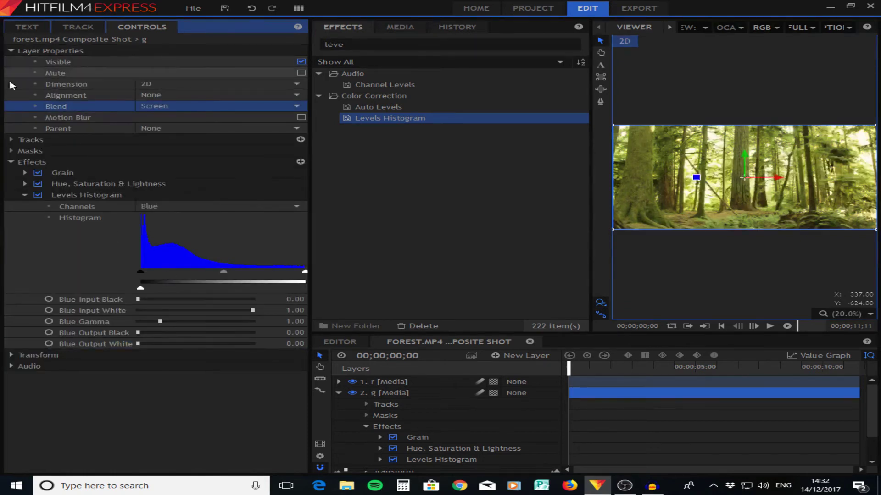
click(19, 52)
Step: Collapse layer g and apply Levels Histogram to layer b
click(12, 84)
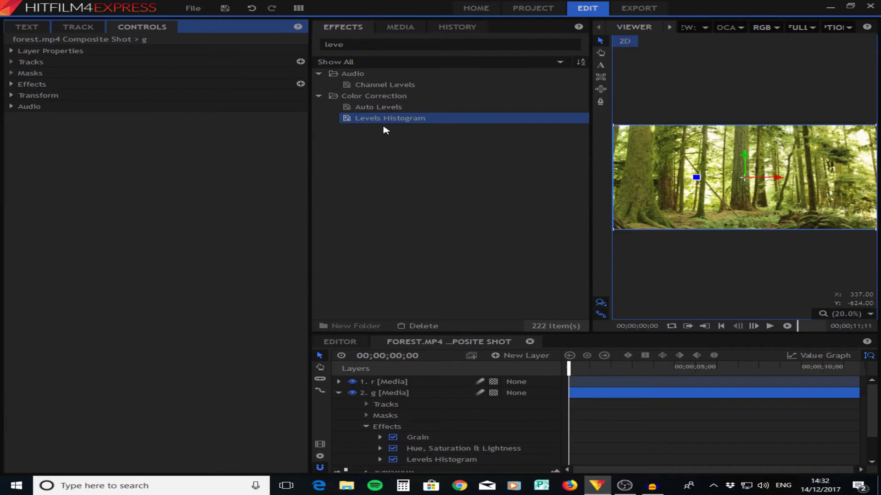
click(339, 393)
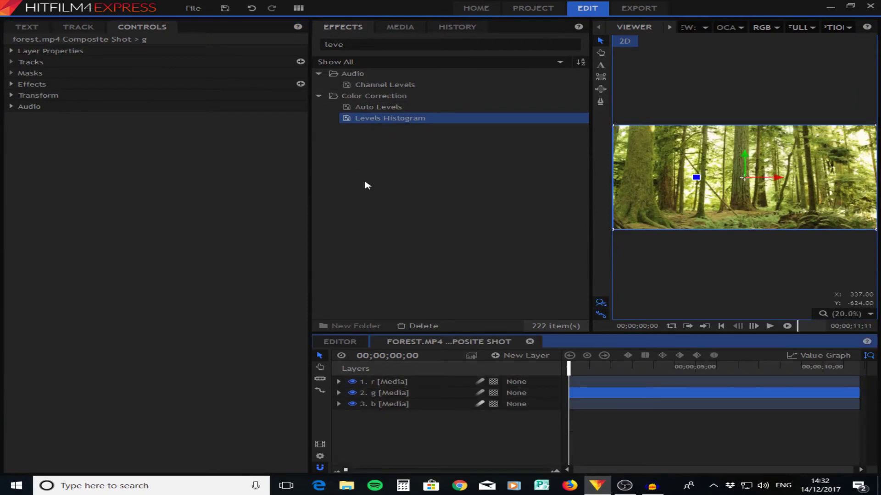
drag(392, 121, 410, 405)
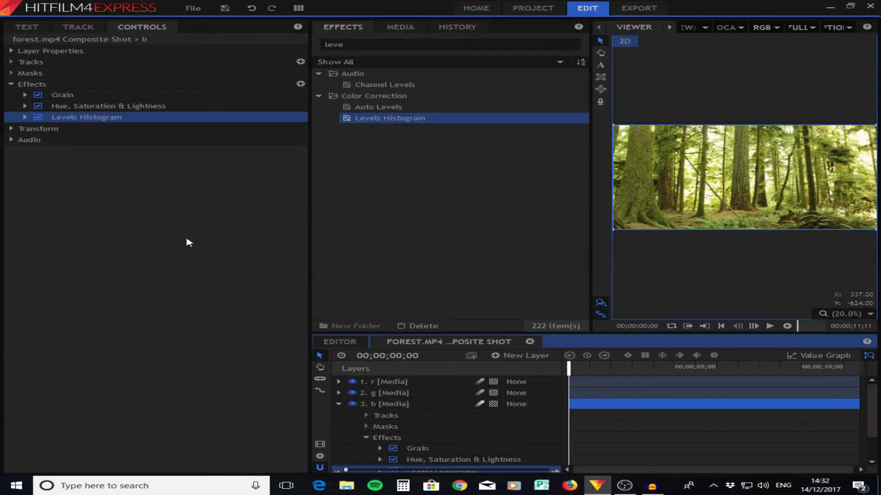
Step: Set Red and Green Output White to 0 on layer b, leaving only blue
click(25, 118)
click(191, 129)
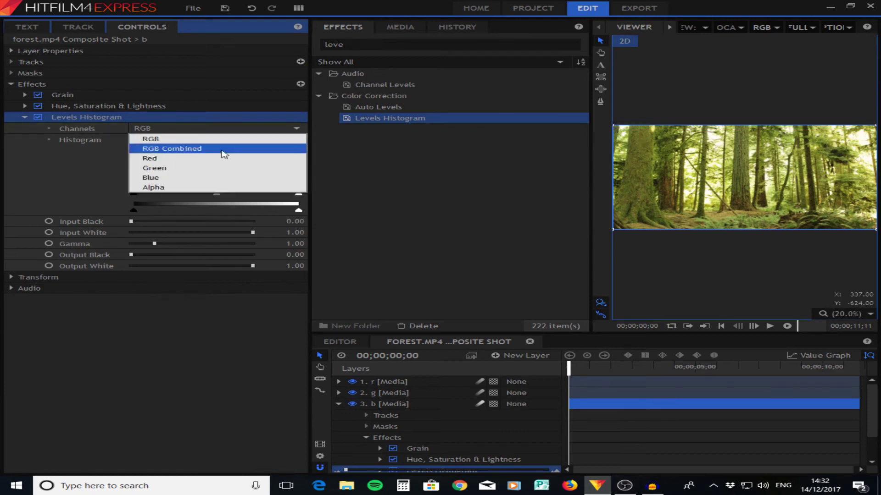
click(149, 158)
drag(252, 266, 136, 266)
click(229, 128)
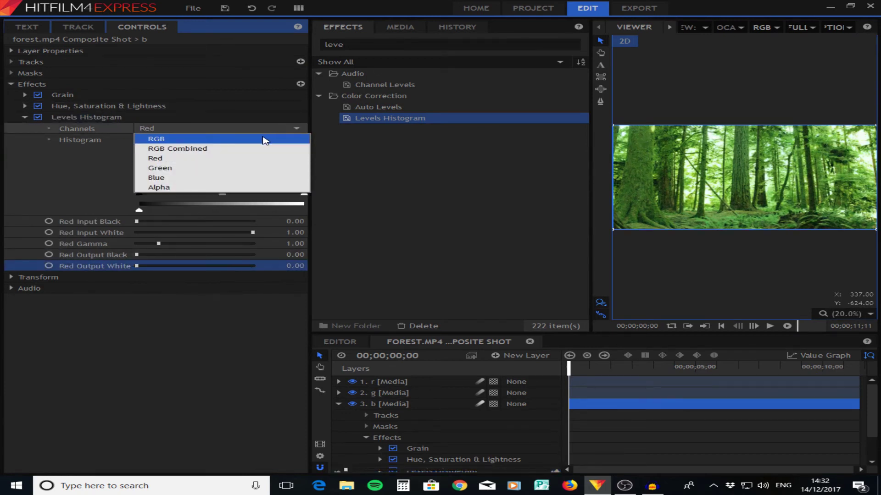
click(252, 172)
drag(253, 266, 145, 266)
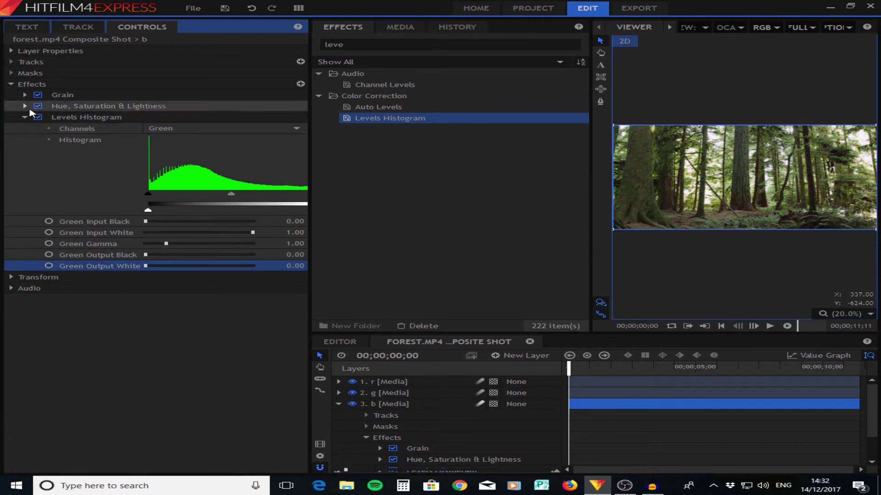
click(25, 117)
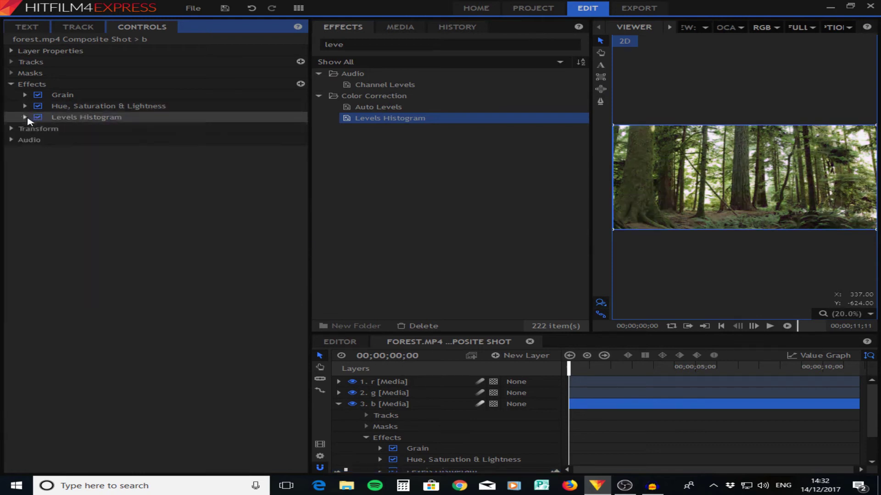
click(338, 403)
click(390, 382)
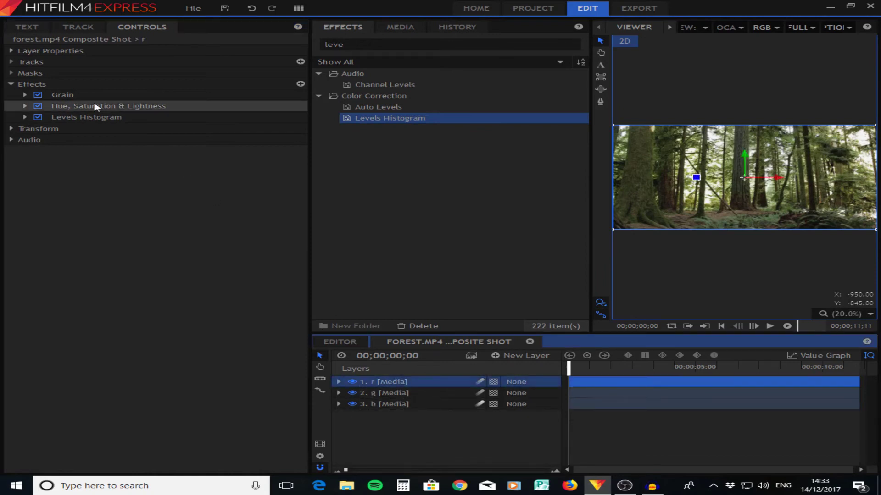
Step: Set layer r's Transform Scale to 100.7%
click(11, 84)
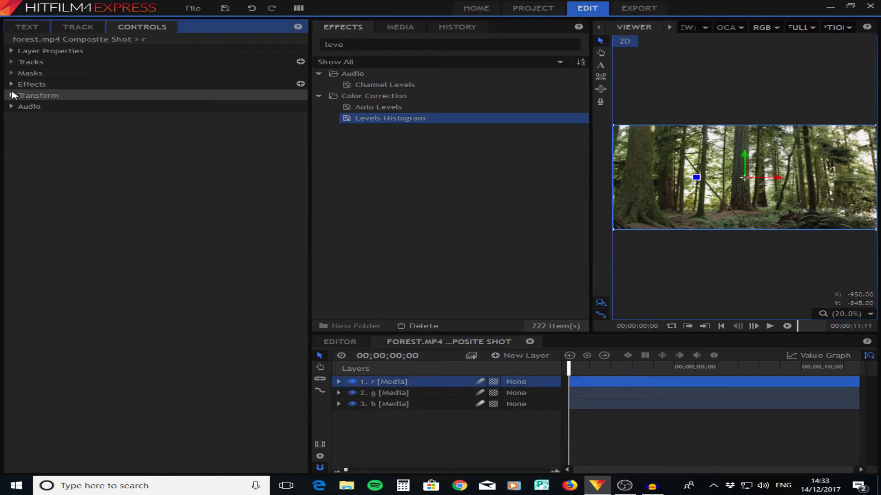
click(11, 95)
click(256, 141)
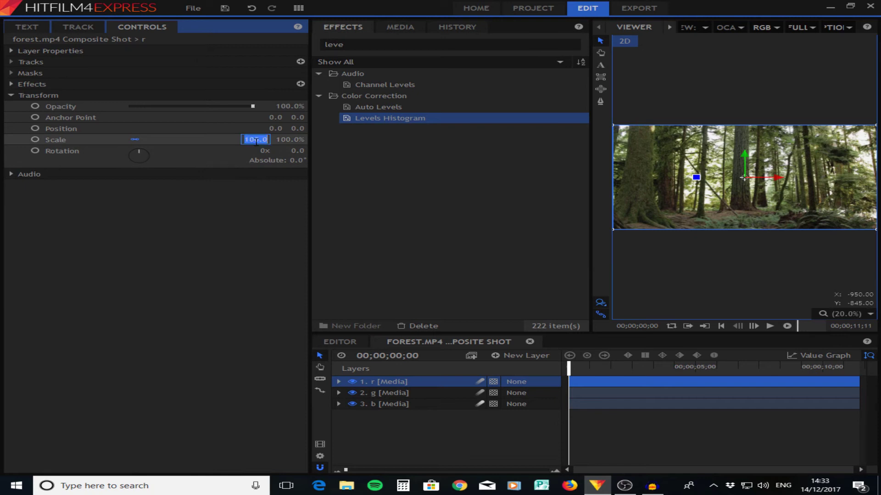
text(100.7)
click(227, 195)
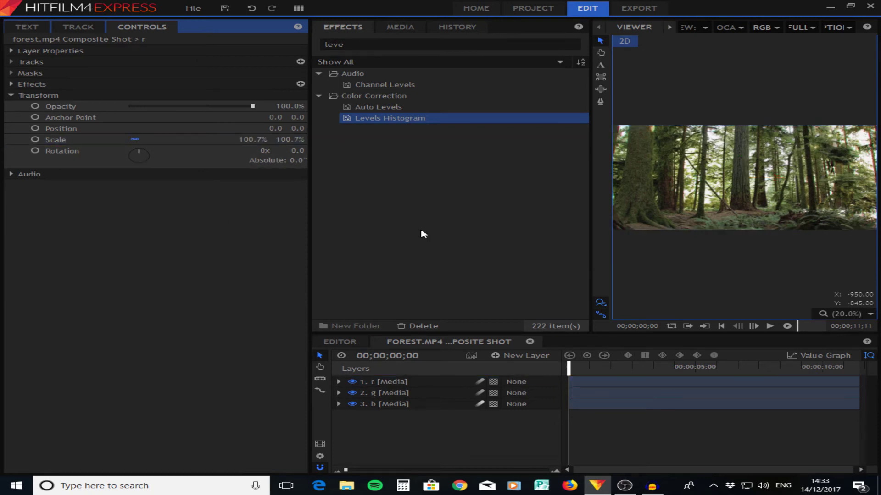
Step: Zoom and pan the viewer to inspect the red fringing around the trees
scroll(642, 140, up, 4)
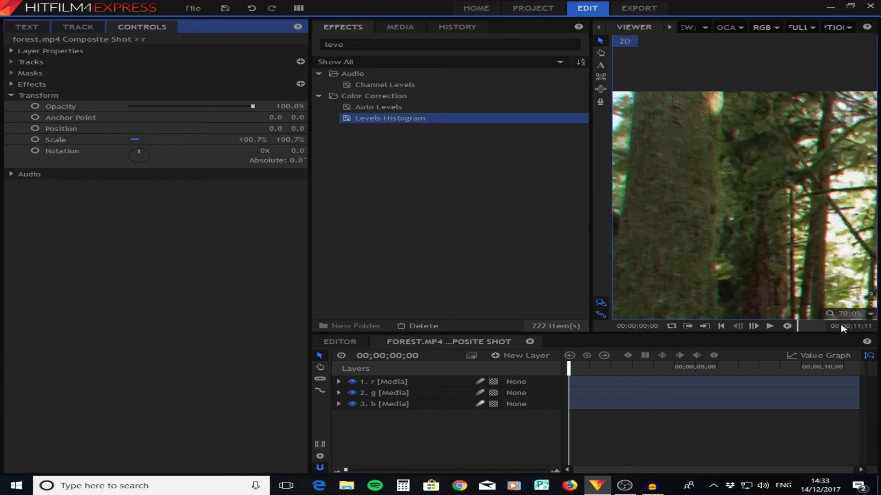
drag(662, 142, 727, 163)
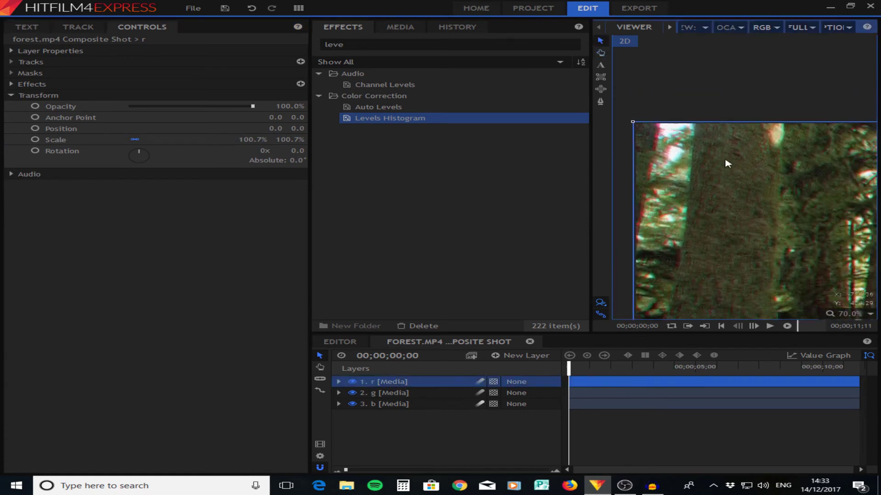
scroll(656, 135, up, 2)
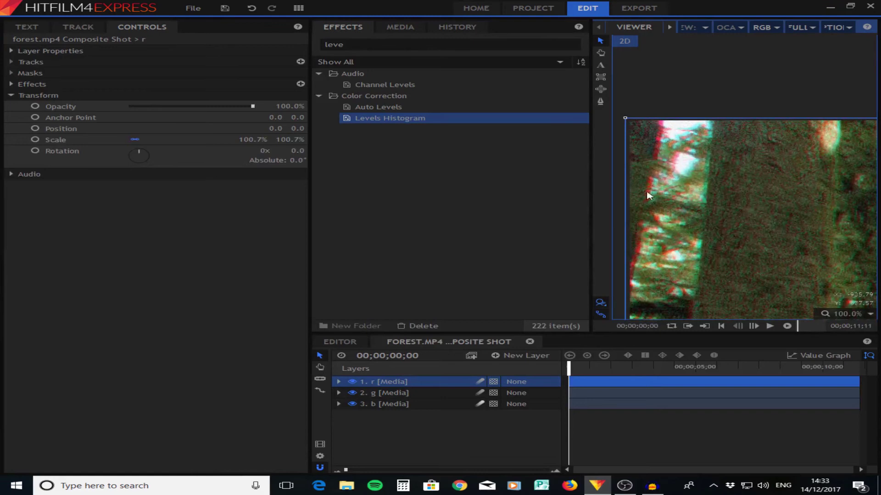
drag(790, 213, 625, 147)
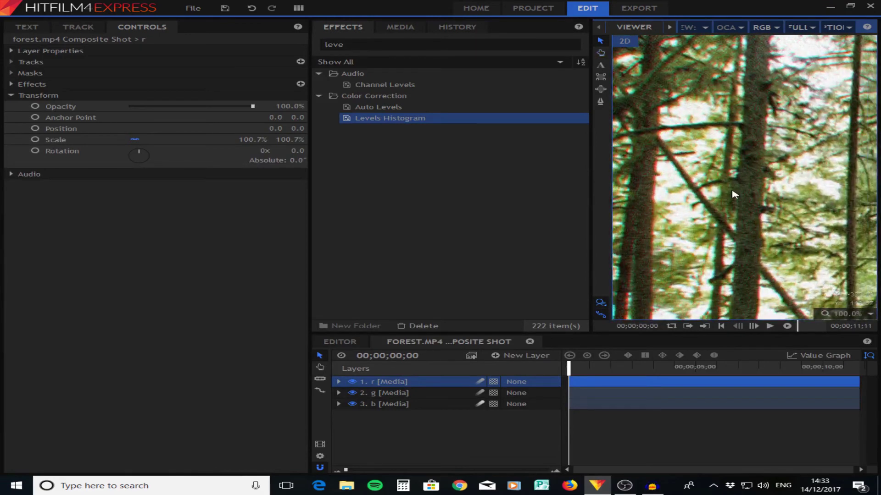
drag(758, 187, 734, 184)
key(v)
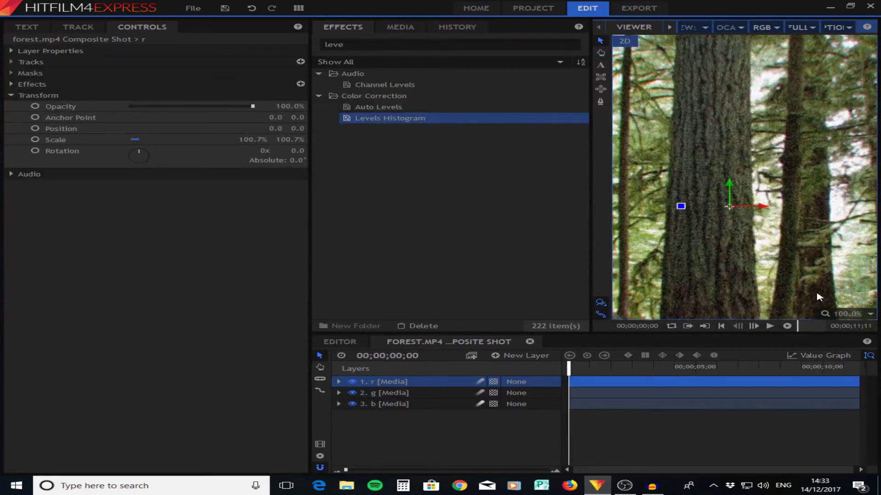
click(848, 314)
Step: Fit the frame in the viewer and add a new Grade layer on top
click(821, 428)
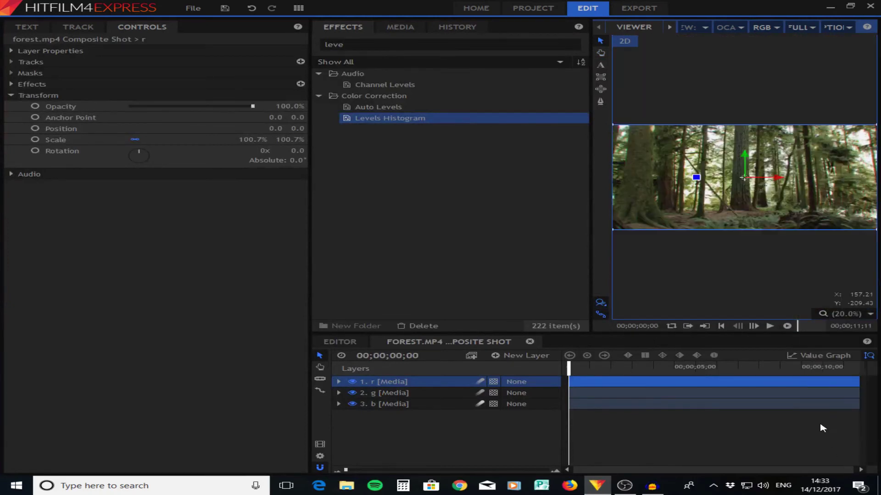
click(771, 279)
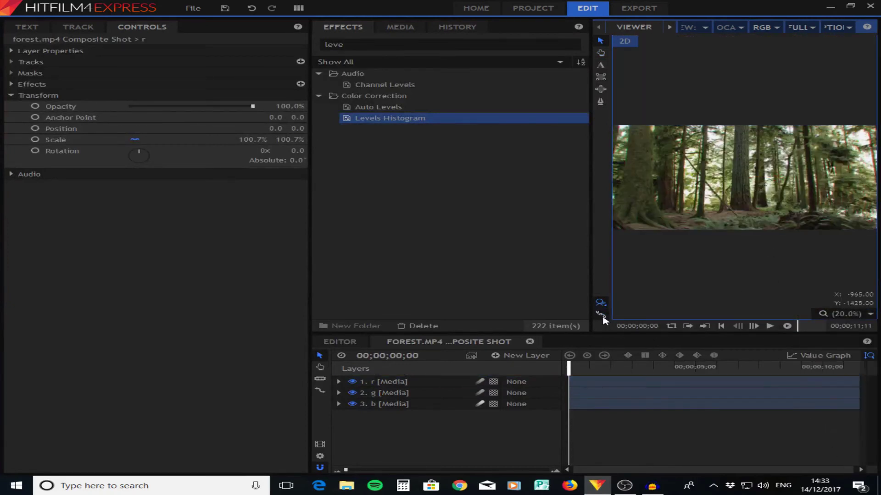
click(530, 361)
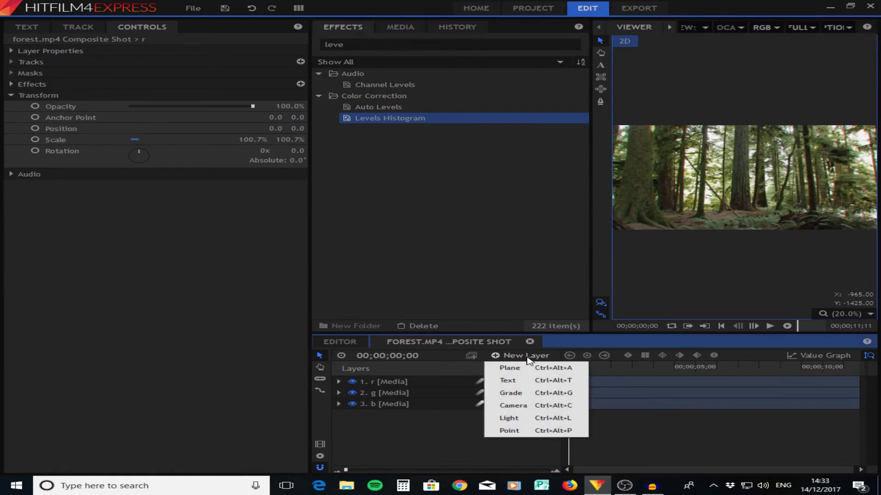
click(523, 392)
Step: Apply a Letterbox effect to the grade layer with a 4:3 aspect ratio
click(348, 41)
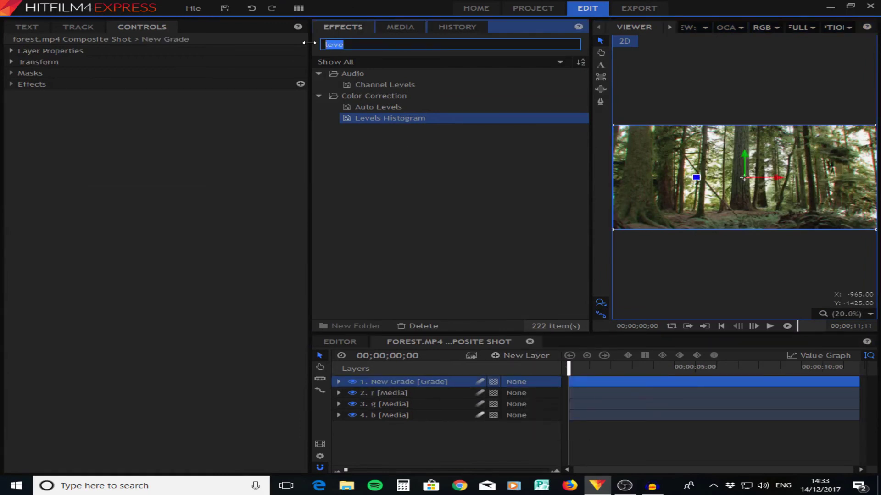
text(lett)
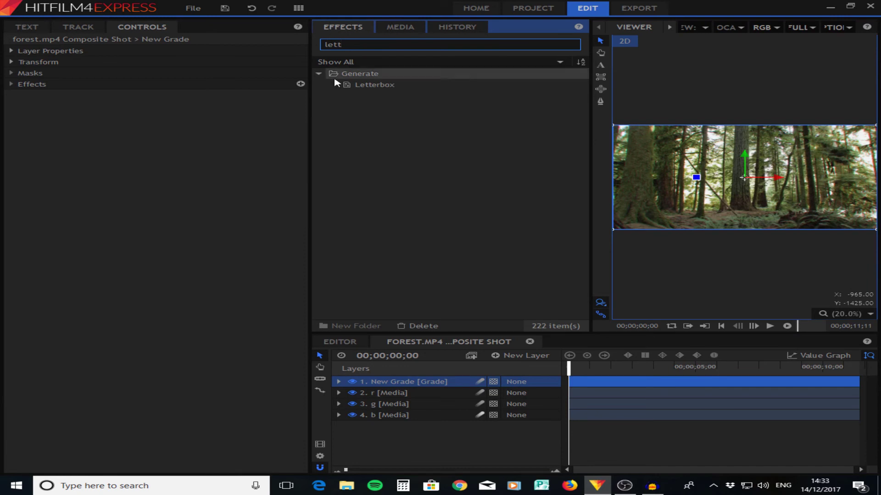
drag(374, 85, 410, 384)
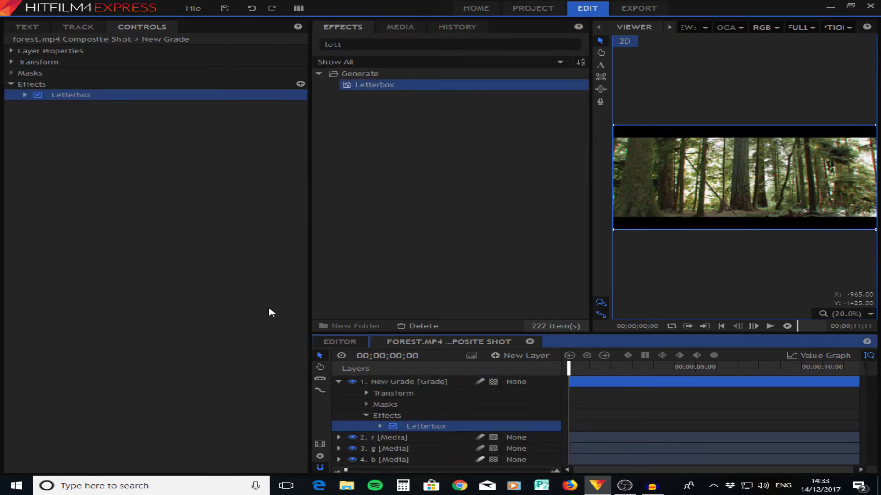
click(25, 95)
click(173, 118)
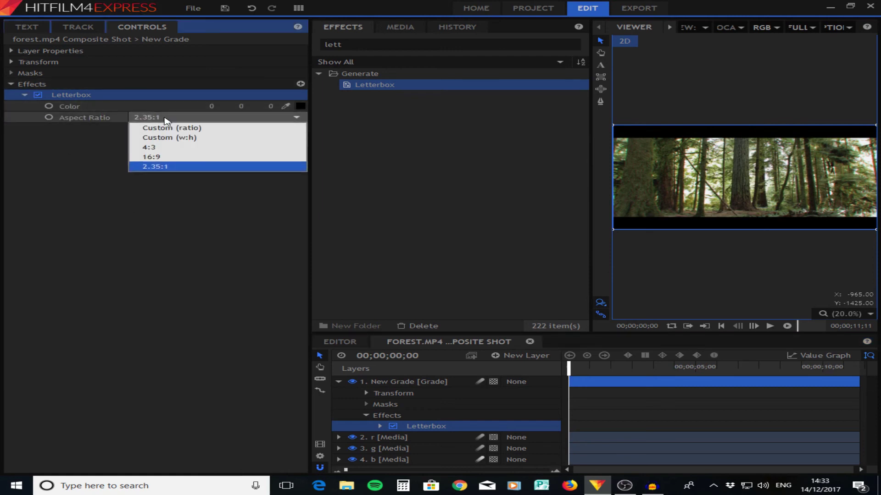
click(172, 147)
click(193, 191)
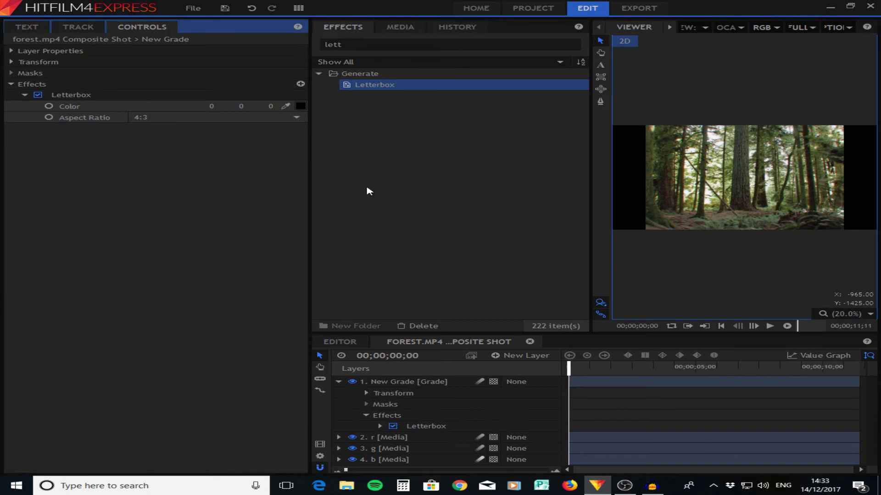
scroll(732, 150, up, 2)
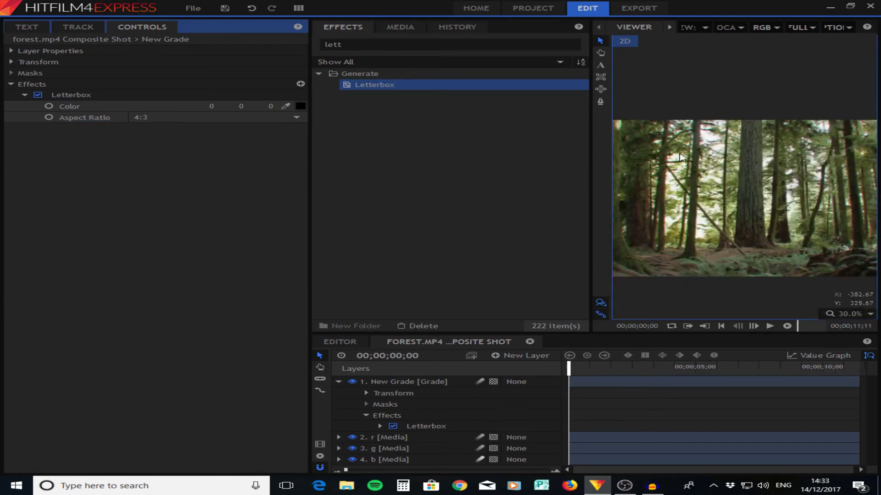
click(585, 369)
scroll(749, 260, down, 2)
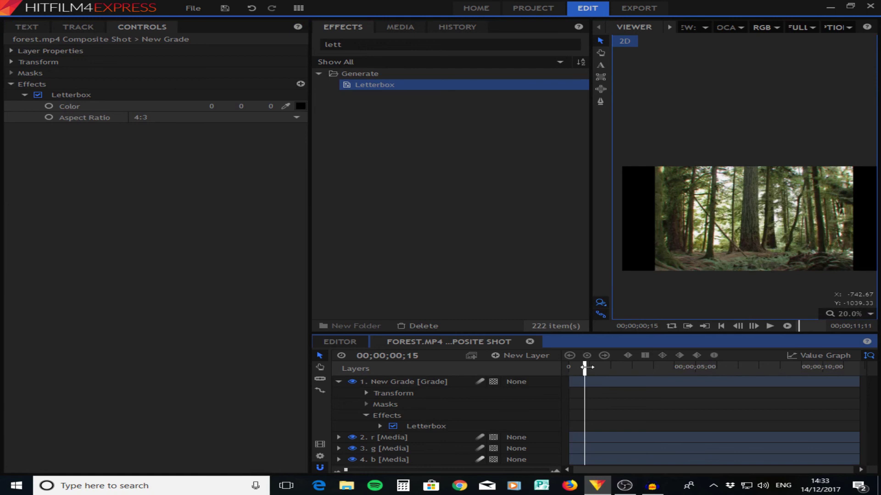